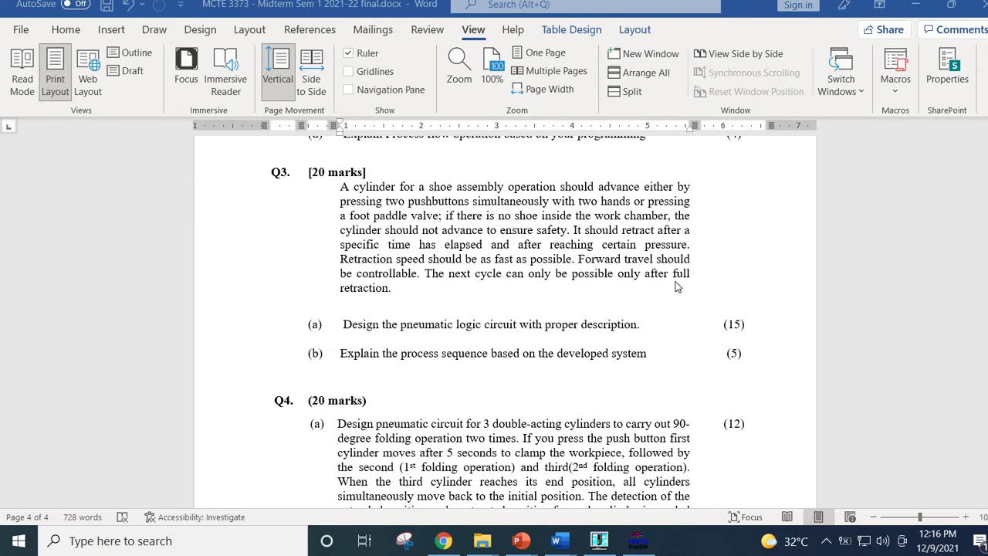
Switch to FluidSIM-P, open the circuit Midterm_Pneumatic_single cylinder.ct and maximize its window.
click(637, 545)
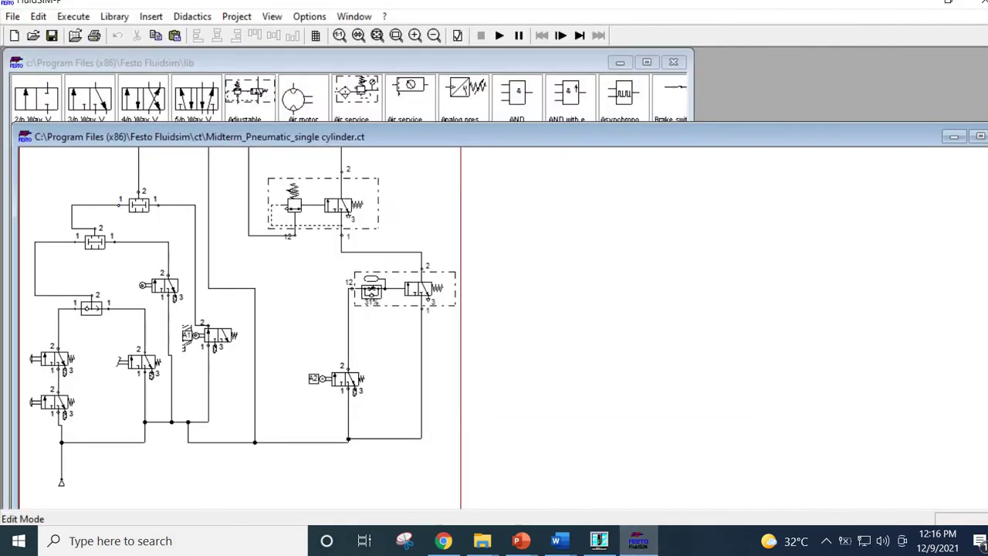
click(33, 36)
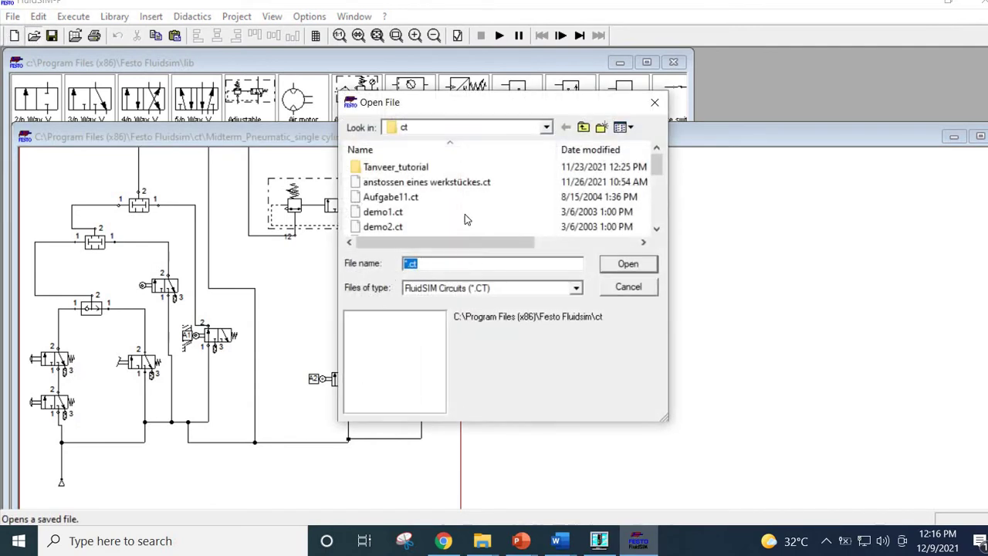
scroll(464, 208, down, 5)
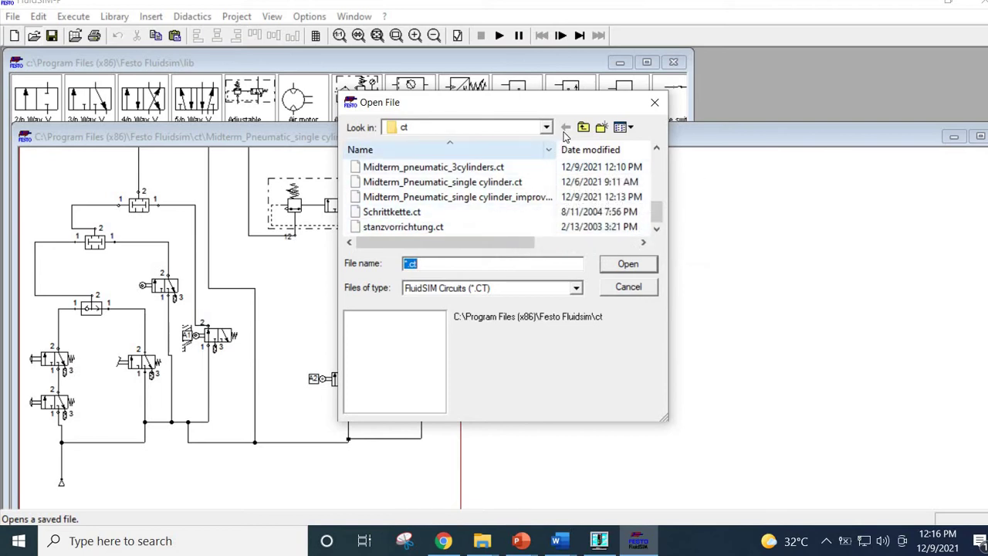
drag(560, 147, 601, 148)
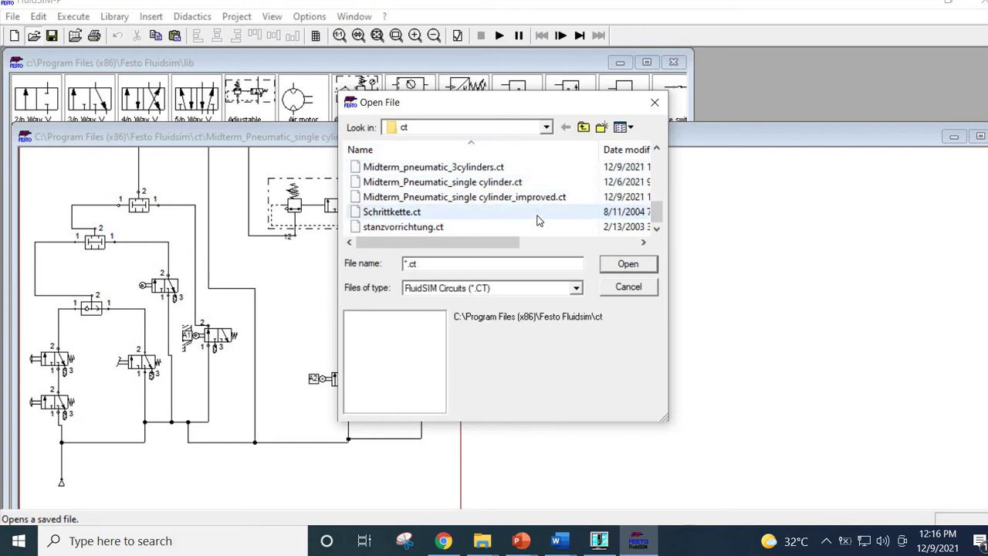
scroll(539, 221, up, 1)
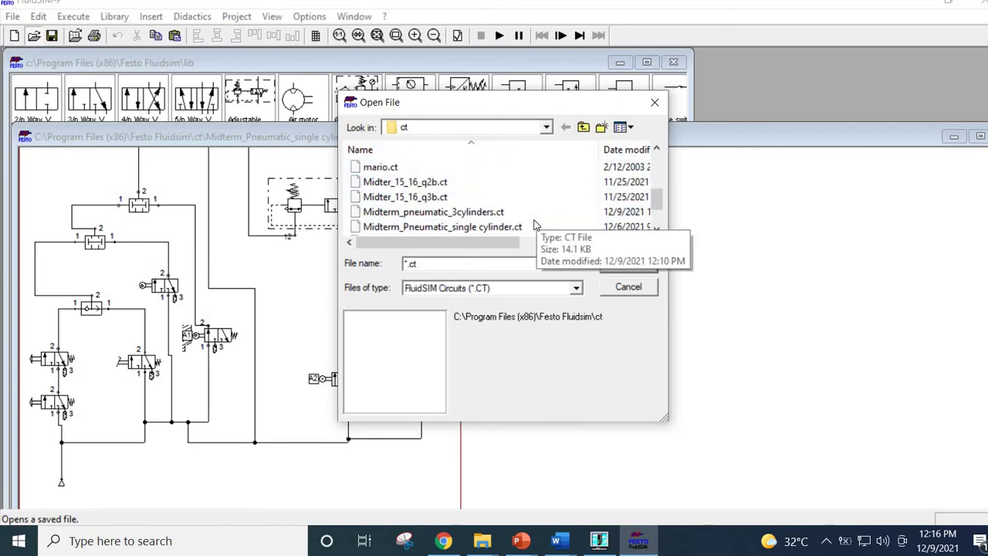
double_click(525, 227)
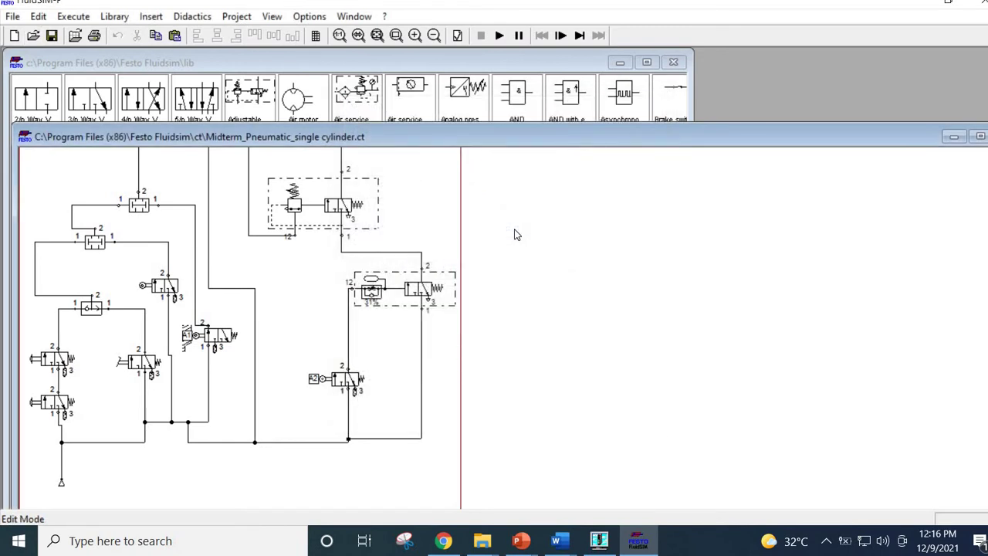
scroll(580, 276, up, 3)
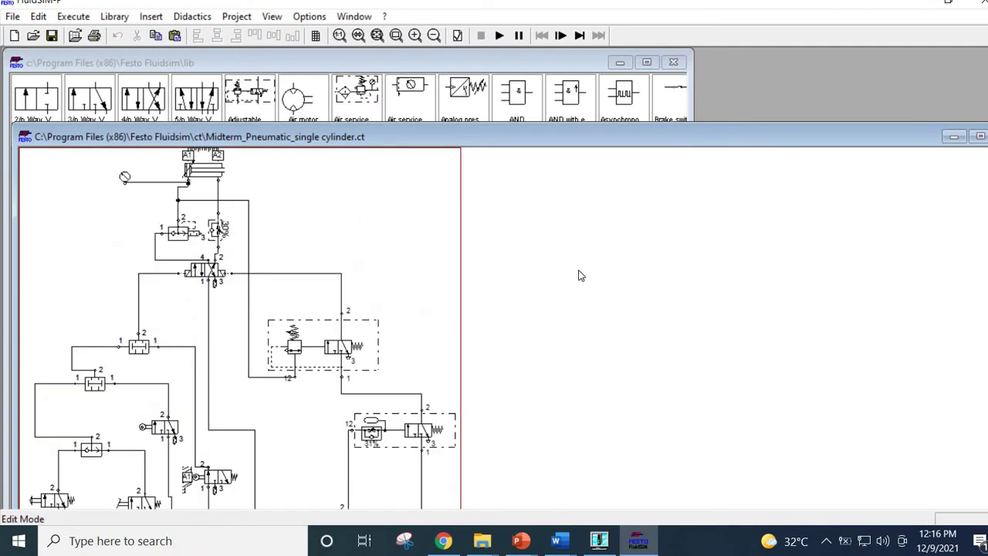
double_click(805, 139)
Examine the single-cylinder circuit, from the cylinder and its flow control to the input valves, time delay valve and pressure sequence valve.
scroll(322, 342, down, 3)
scroll(322, 342, up, 3)
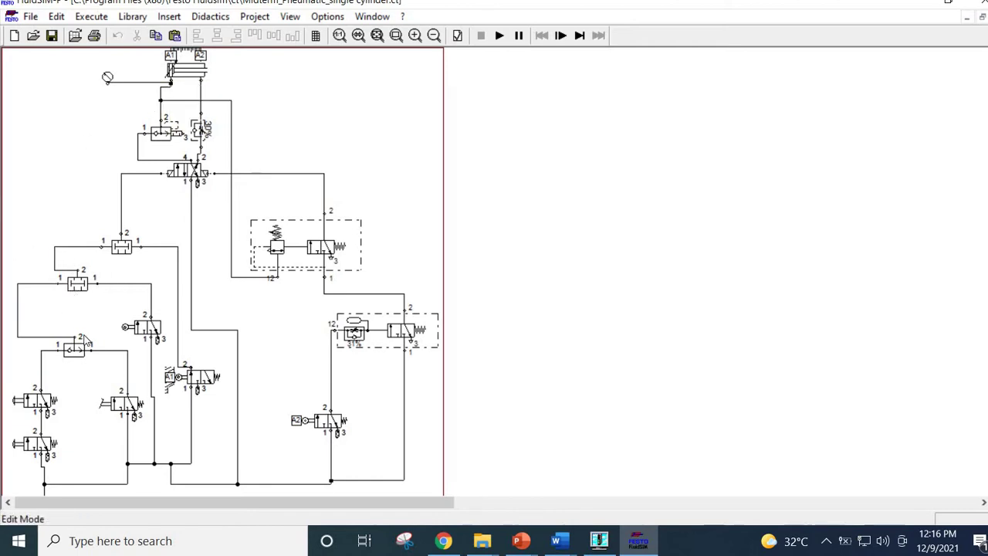
mouse_move(184, 85)
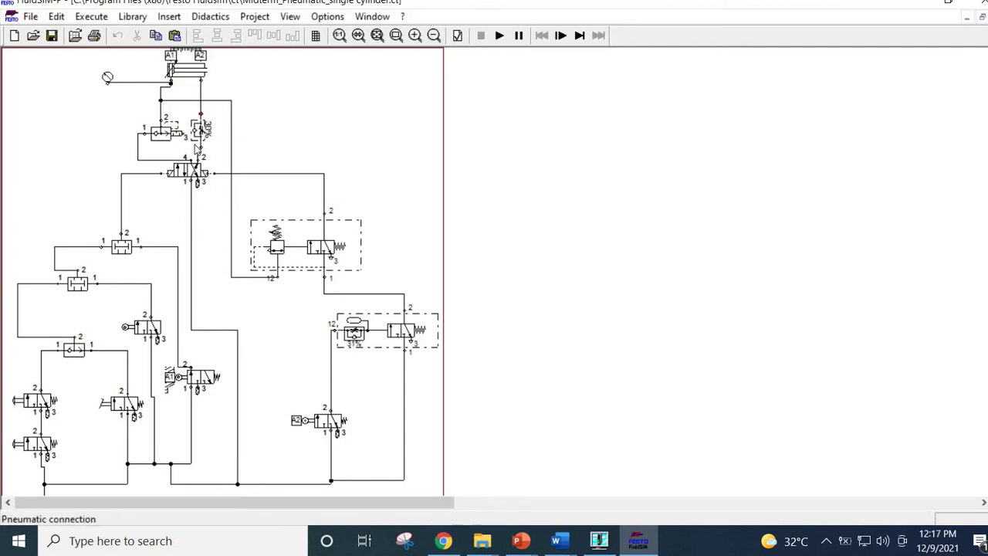
mouse_move(186, 120)
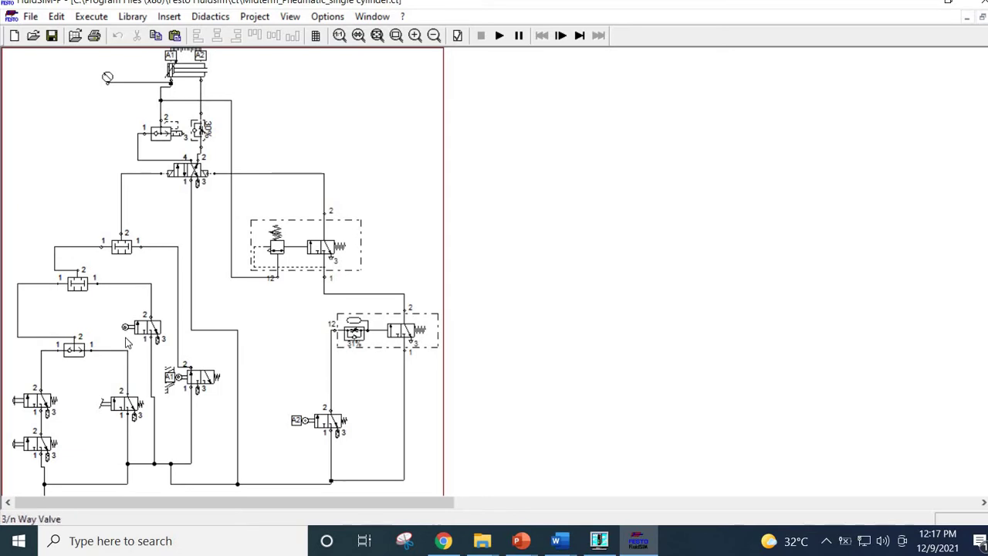
scroll(65, 447, down, 2)
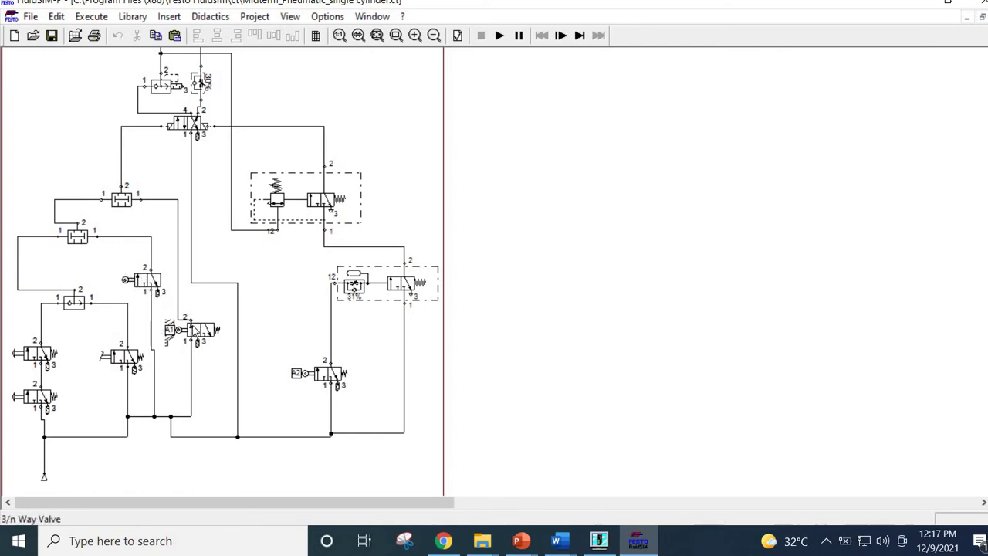
scroll(179, 317, up, 2)
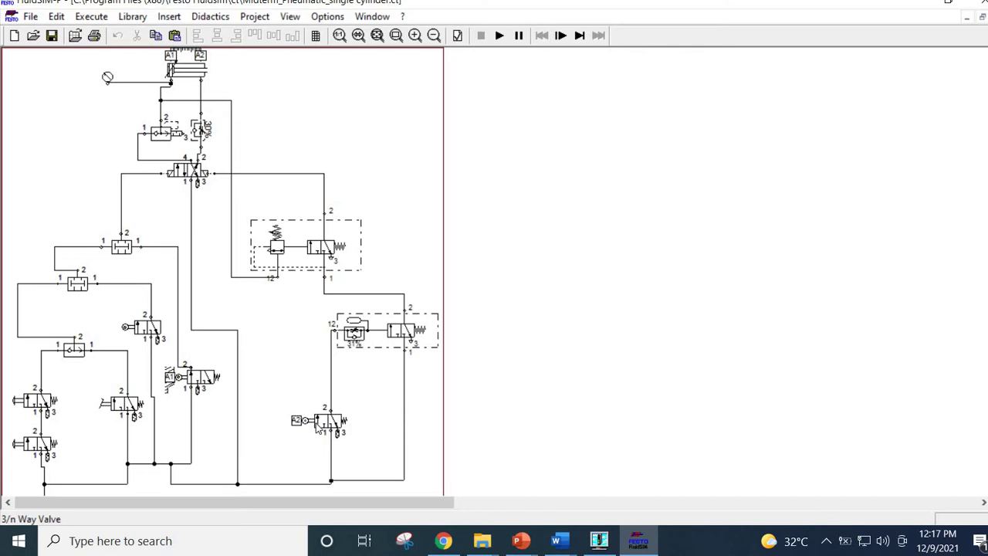
mouse_move(371, 345)
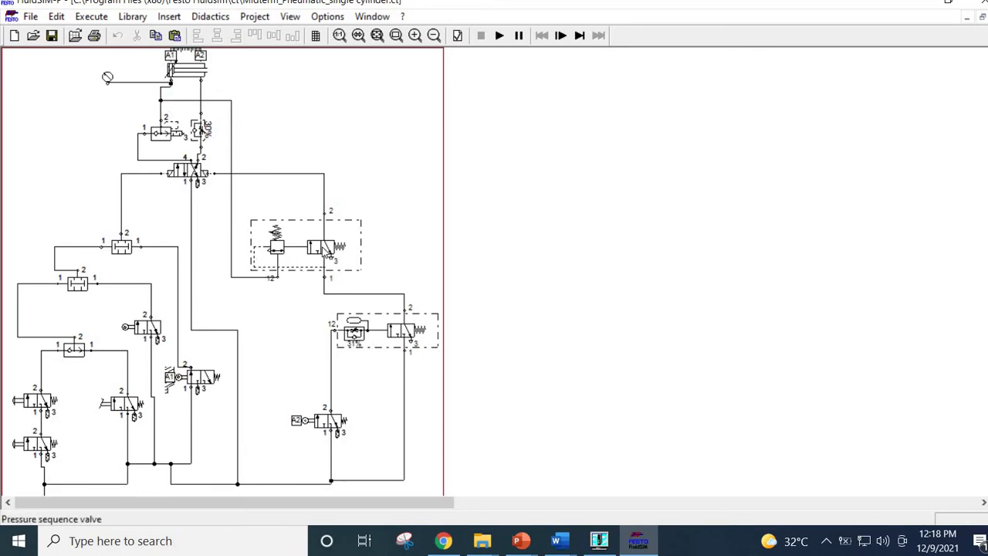
mouse_move(330, 262)
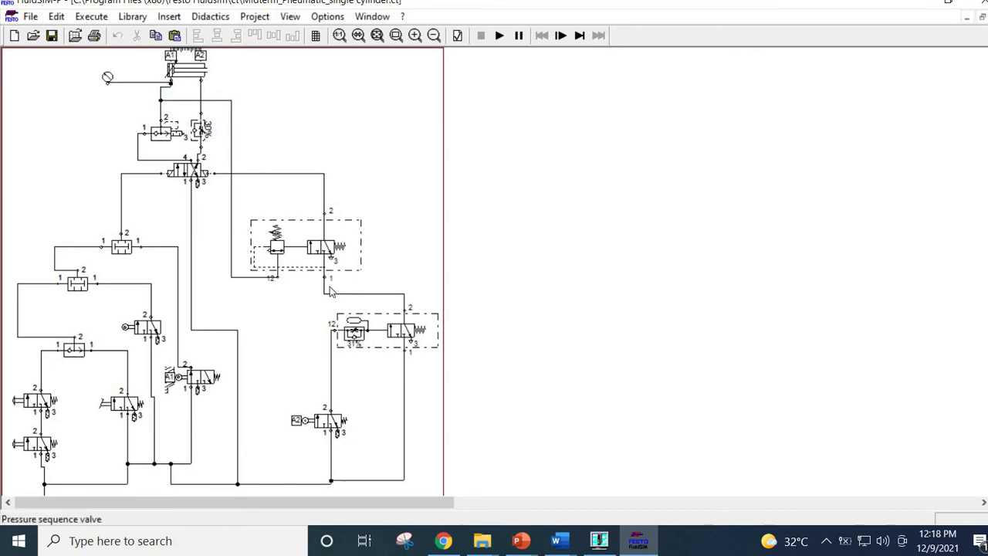
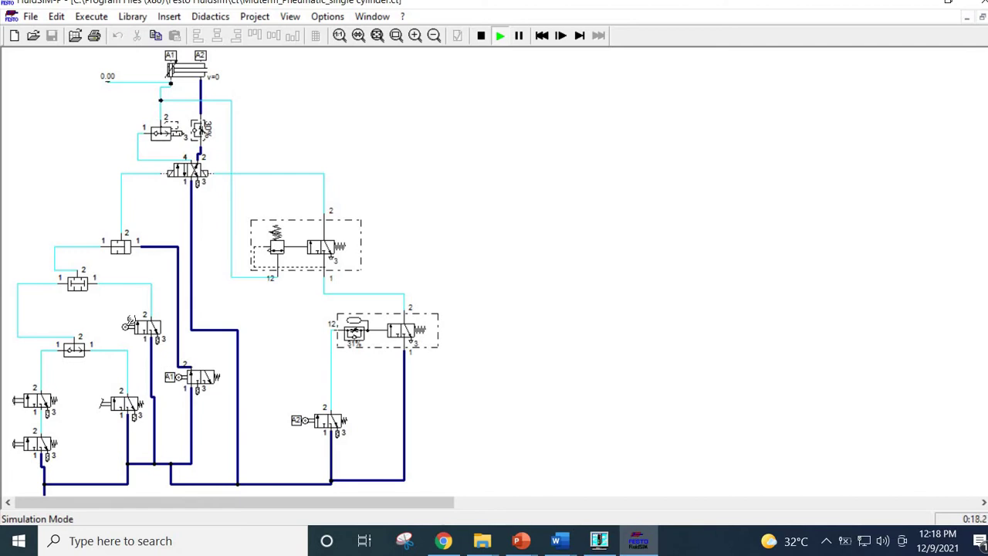
Actuate the unlabelled roller valve and the foot-pedal valve in the running simulation to cycle the cylinder.
click(132, 323)
click(127, 326)
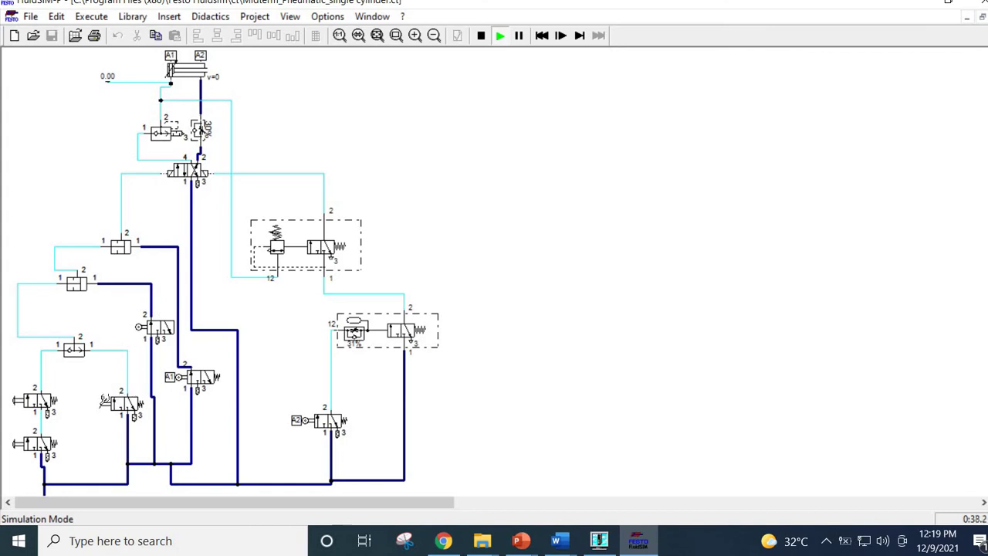
click(105, 400)
click(105, 402)
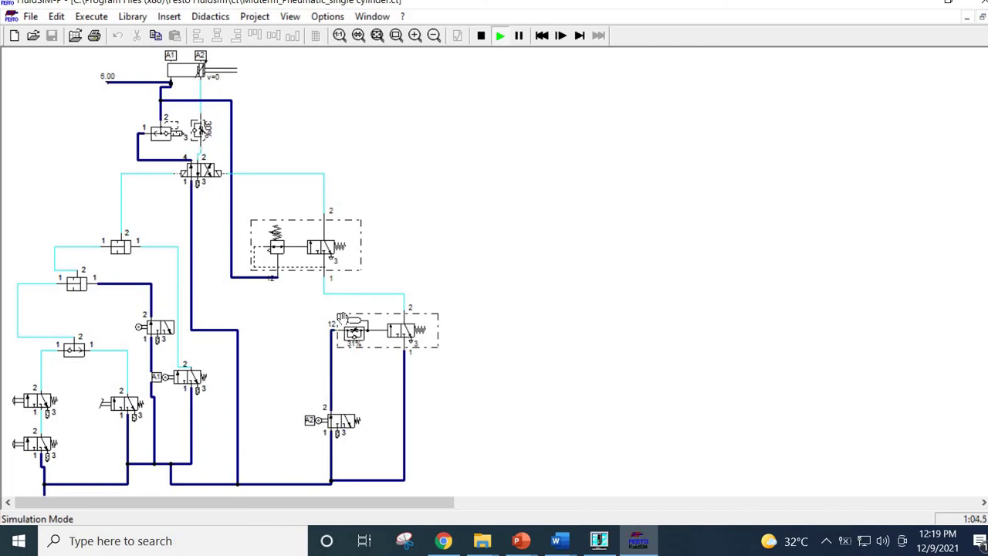
click(355, 336)
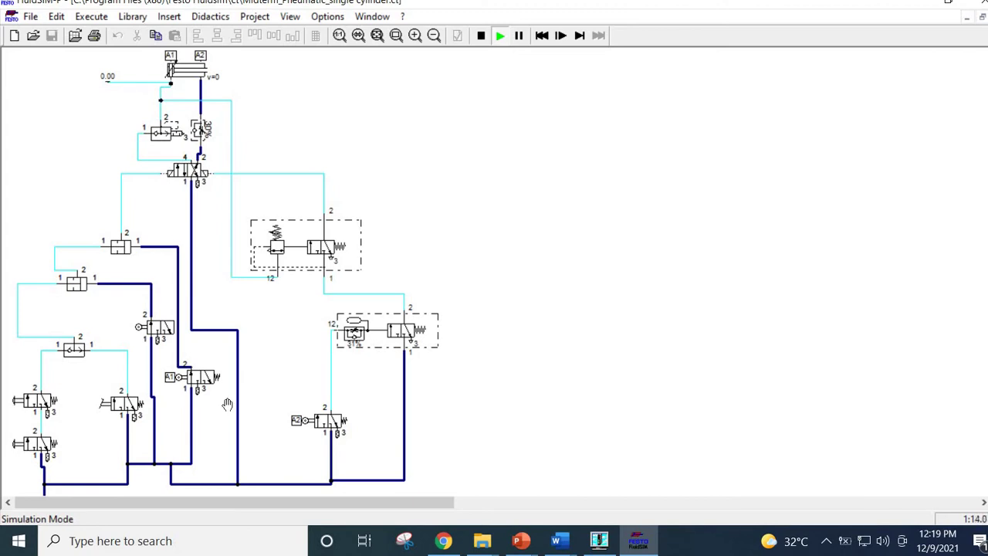
Minimize the two open single-cylinder circuit windows and open Midterm_pneumatic_3cylinders.ct.
click(968, 18)
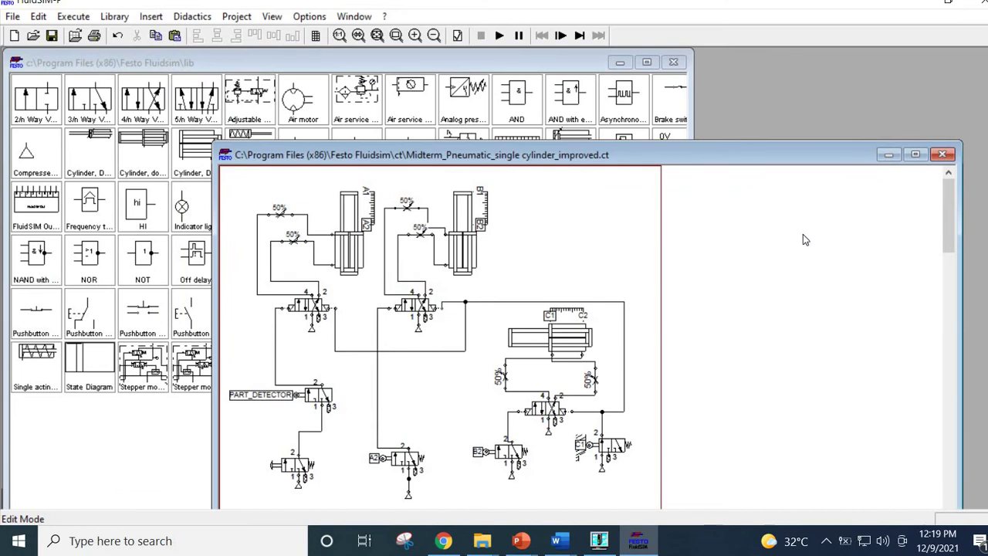
click(891, 156)
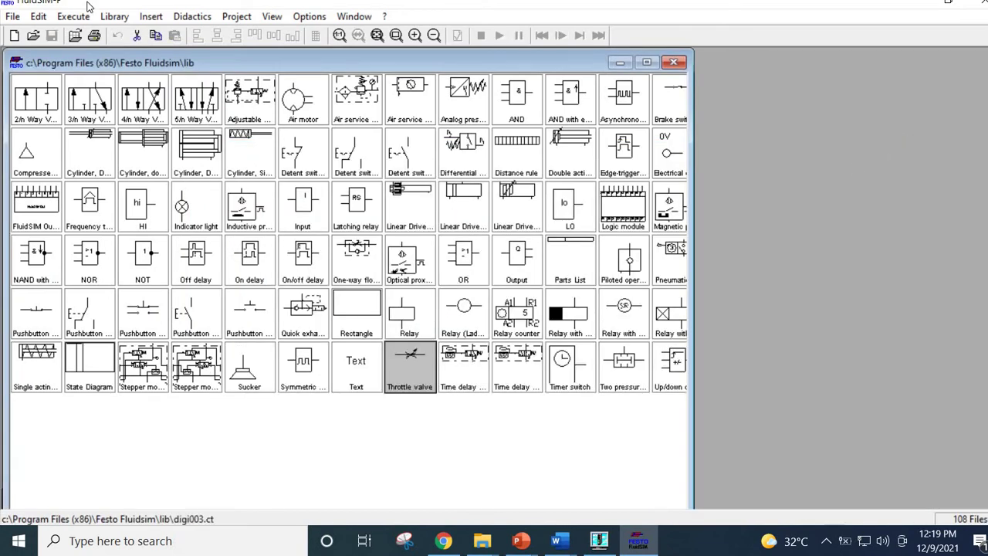
click(33, 35)
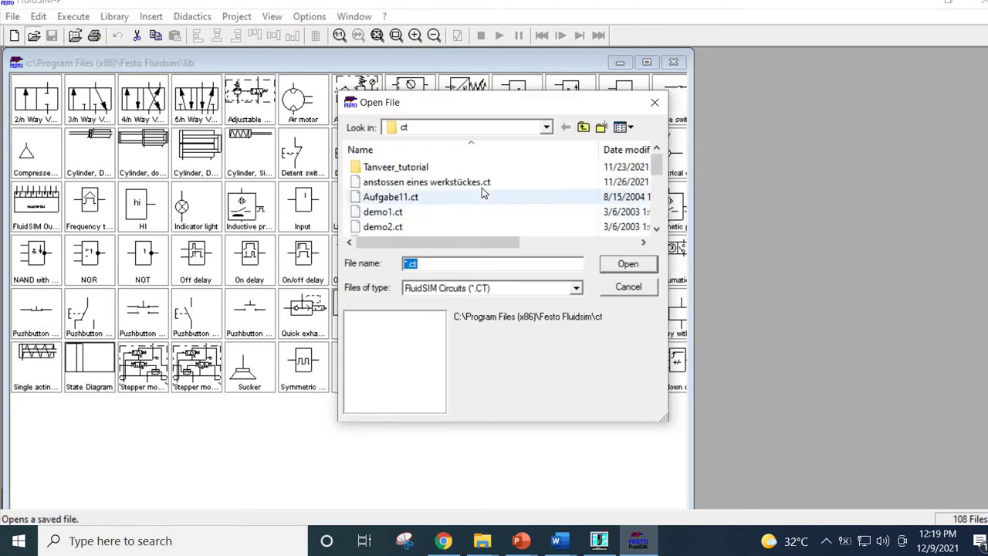
scroll(481, 187, down, 5)
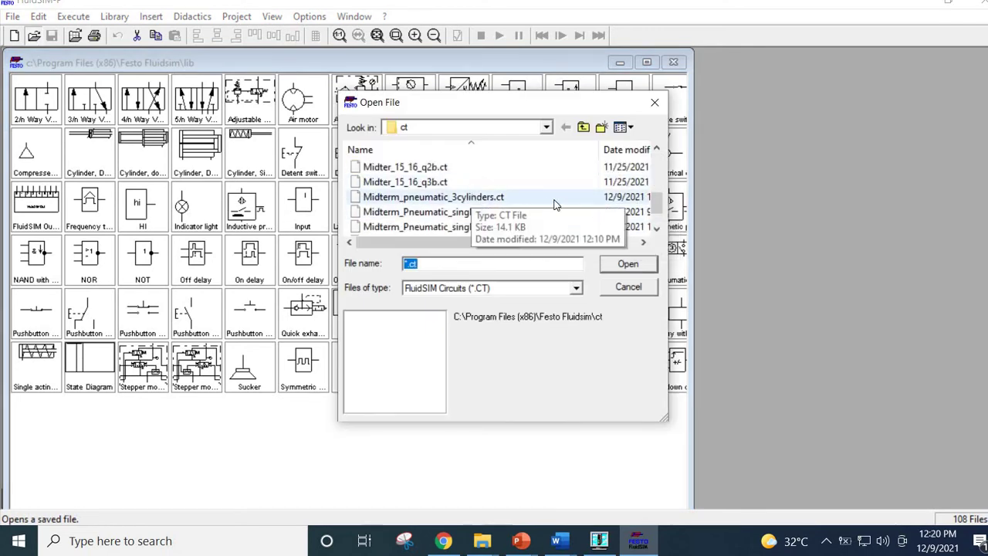
double_click(487, 199)
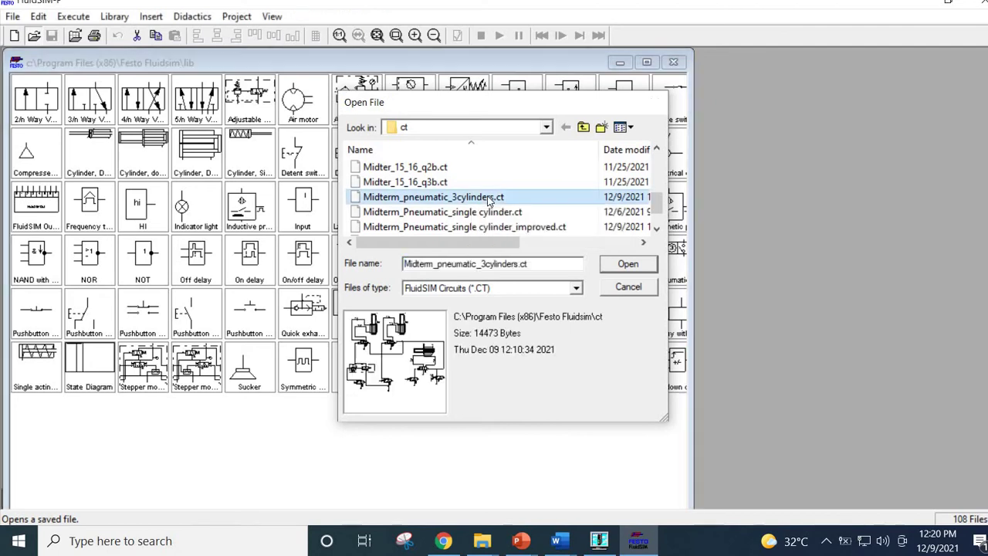
scroll(508, 242, down, 3)
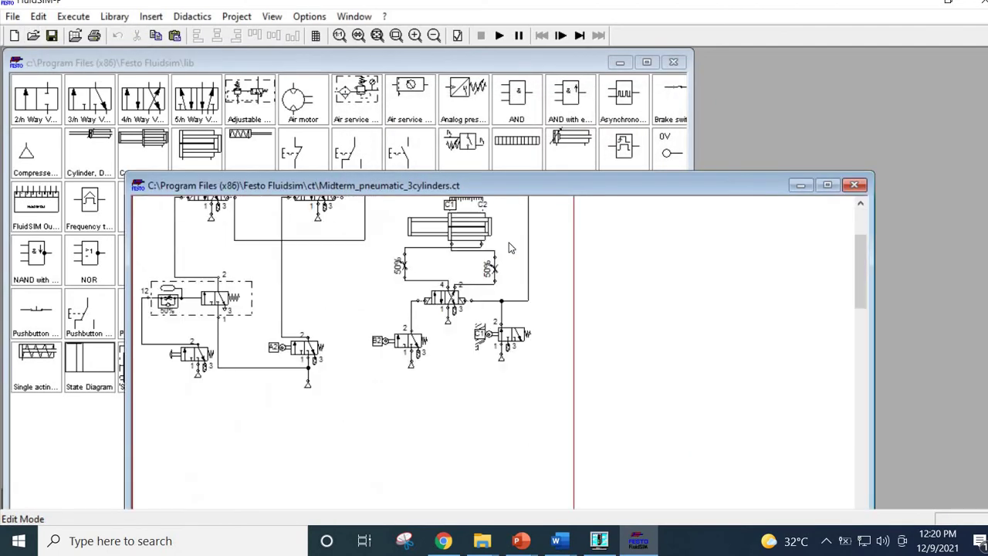
Switch to the MCTE 3373 midterm document in Word and read question Q4 on the three-cylinder folding operation.
click(556, 540)
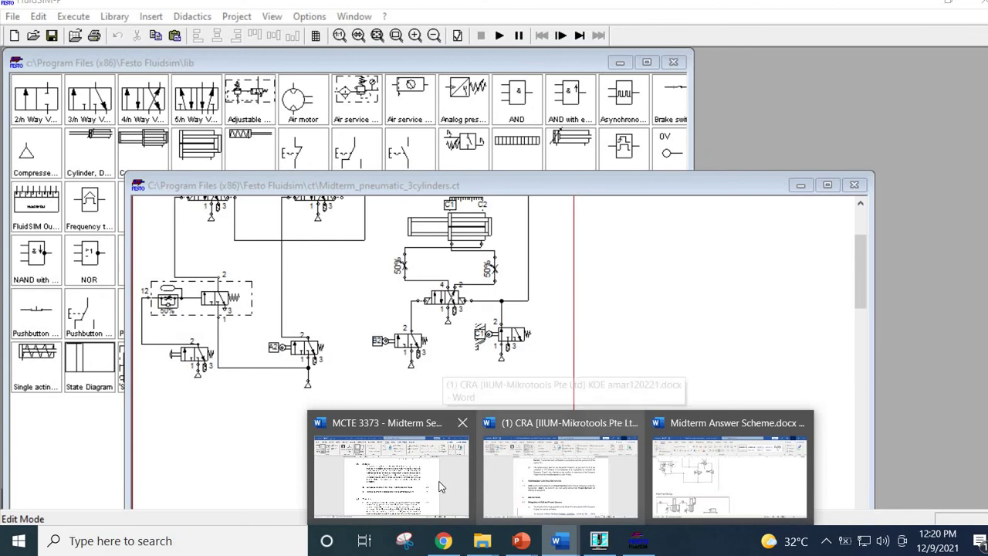
click(387, 476)
scroll(456, 338, down, 5)
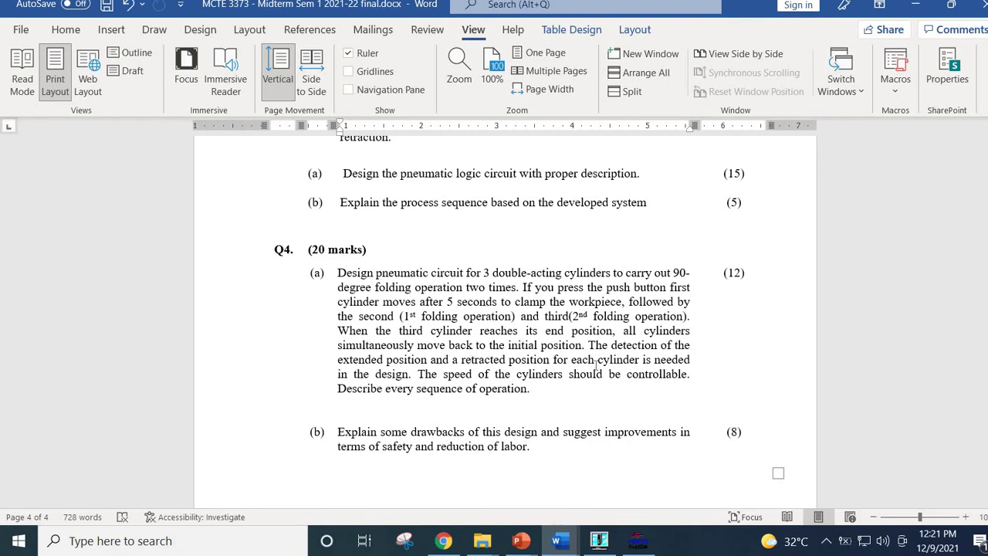
Return to FluidSIM-P, maximize the three-cylinder circuit and simulate it by actuating its pushbutton valve.
mouse_move(635, 545)
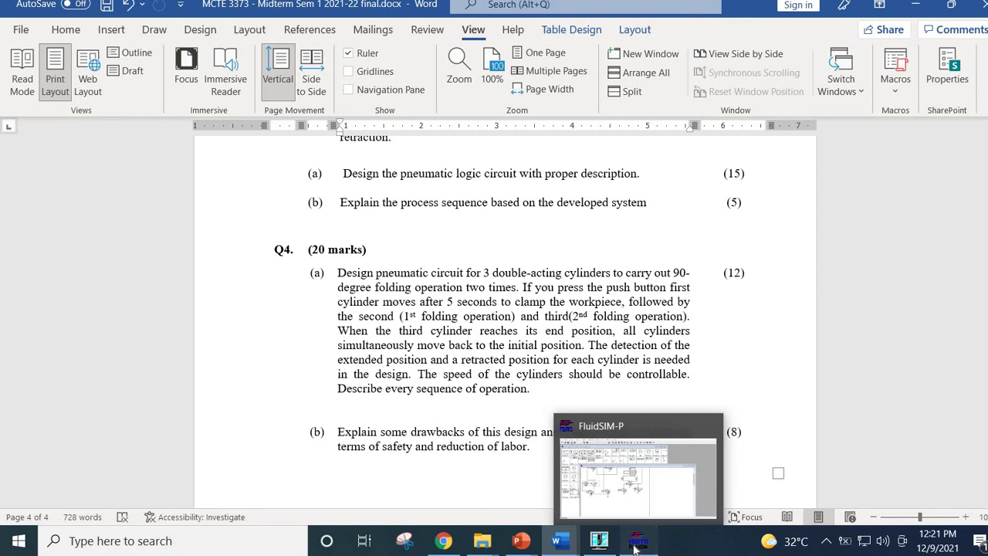
click(634, 545)
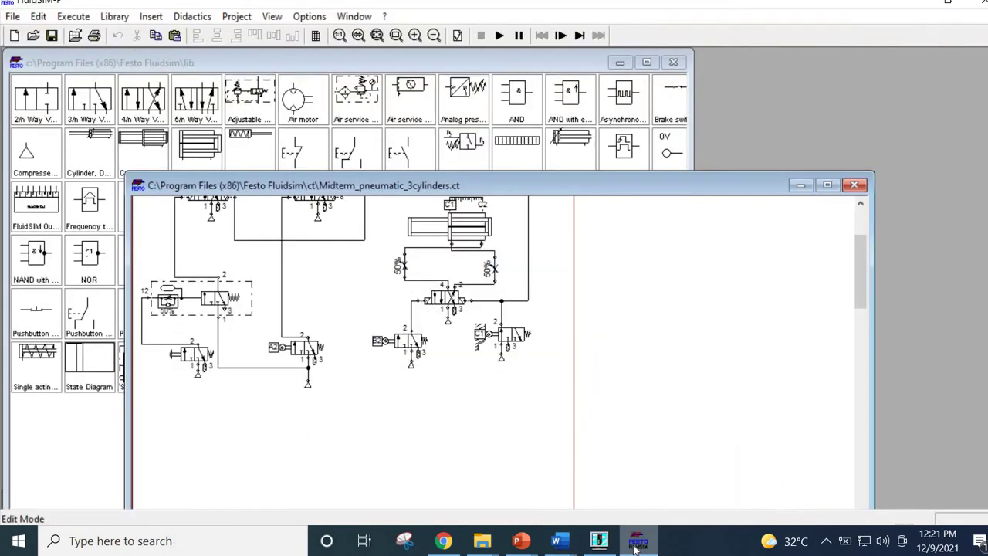
click(826, 185)
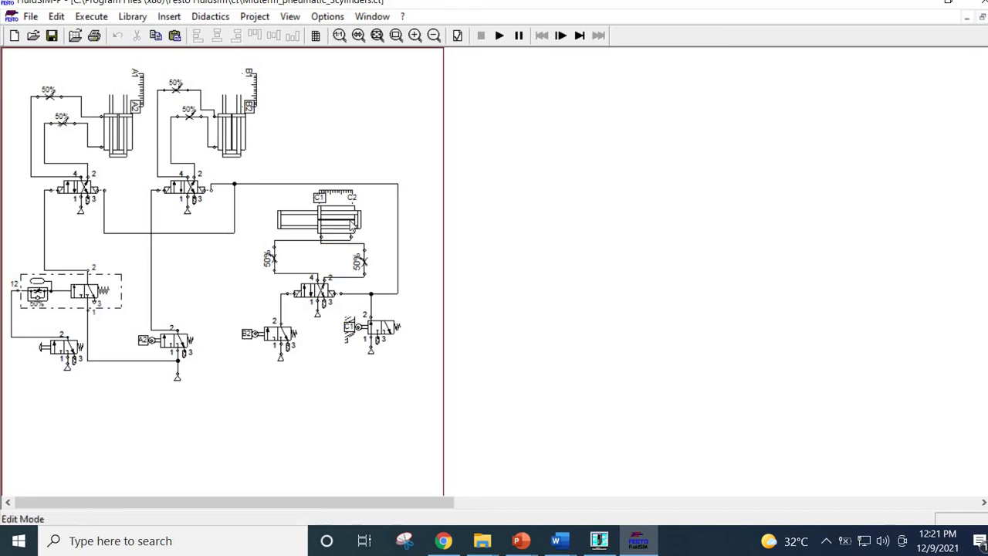
mouse_move(332, 226)
click(500, 37)
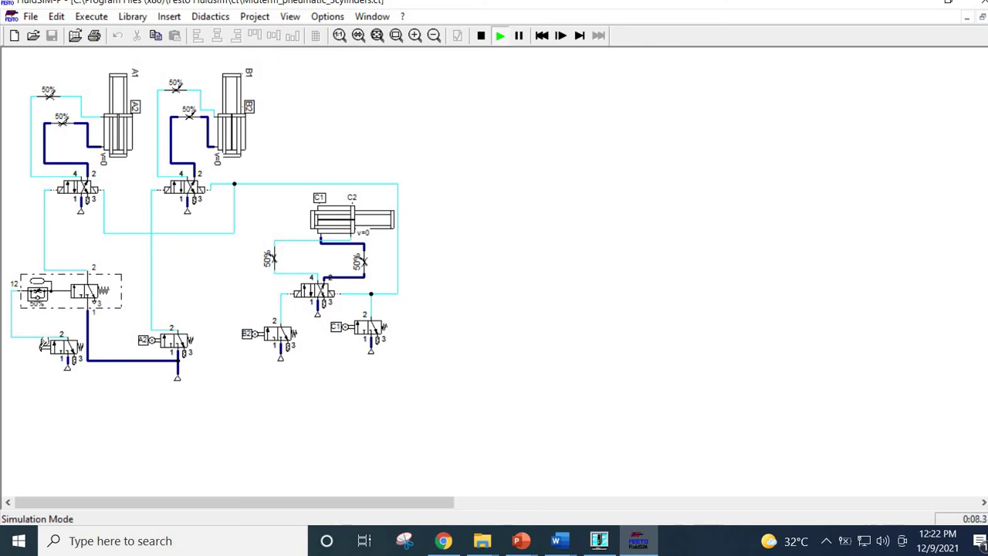
click(44, 342)
Switch back to the MCTE 3373 midterm document in Word and read Q4(b) on design drawbacks and improvements.
mouse_move(557, 541)
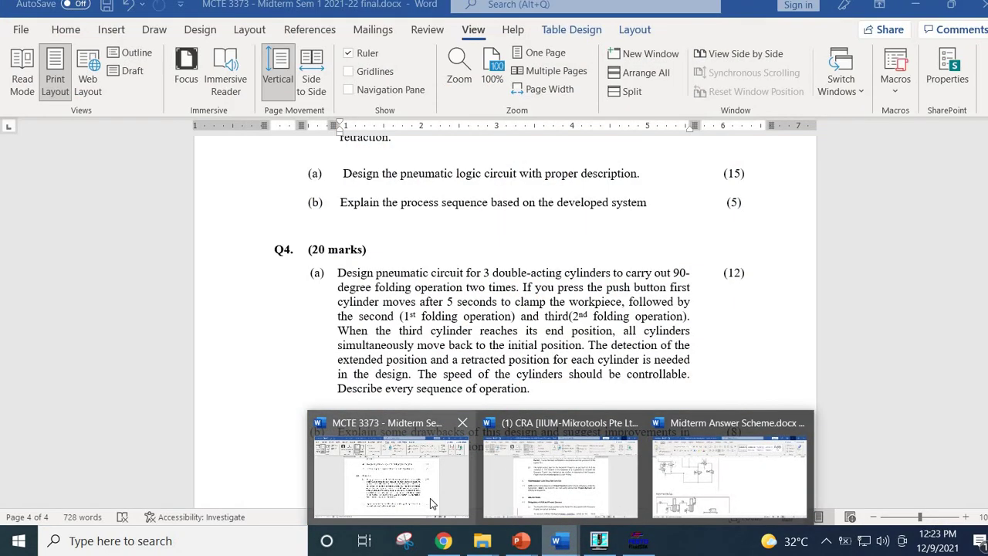
click(430, 498)
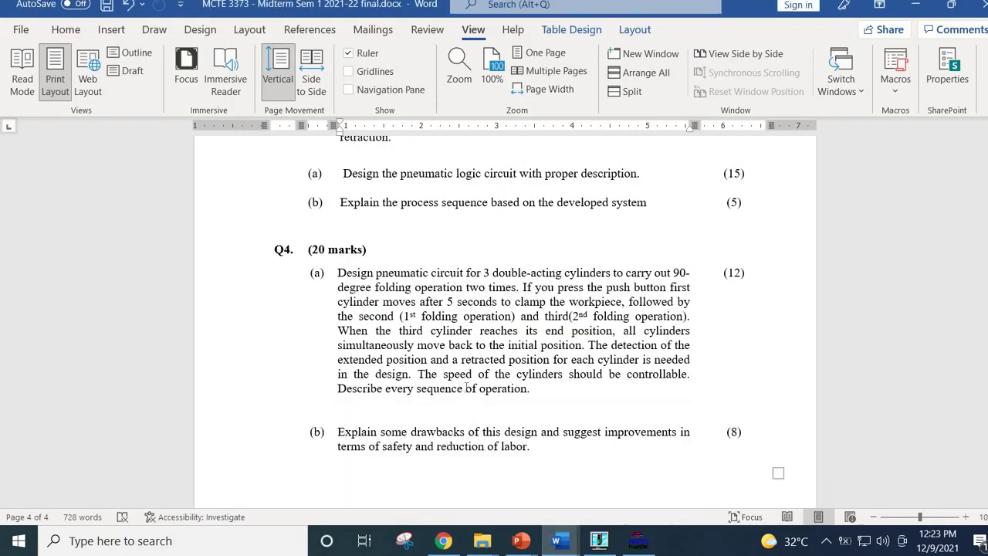
scroll(466, 388, down, 2)
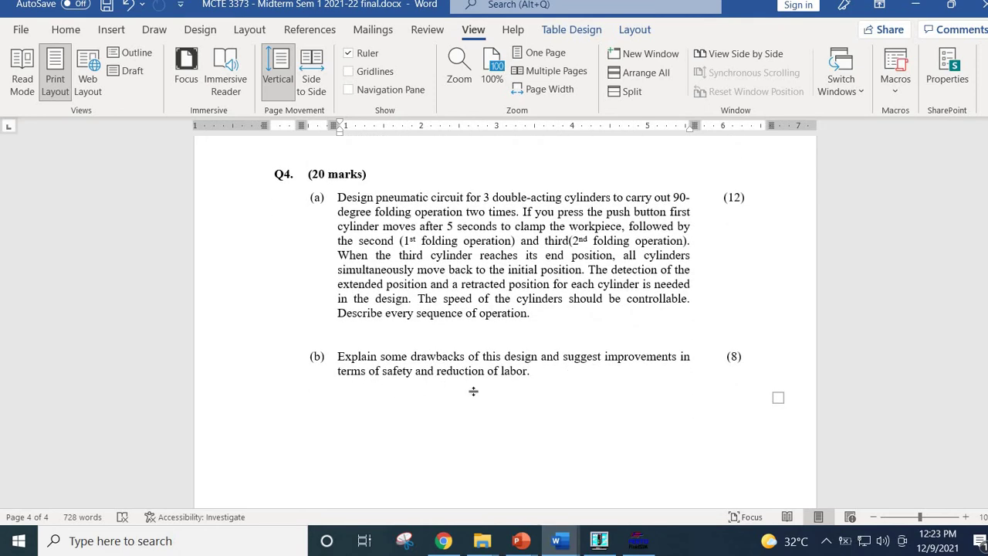
scroll(521, 414, down, 4)
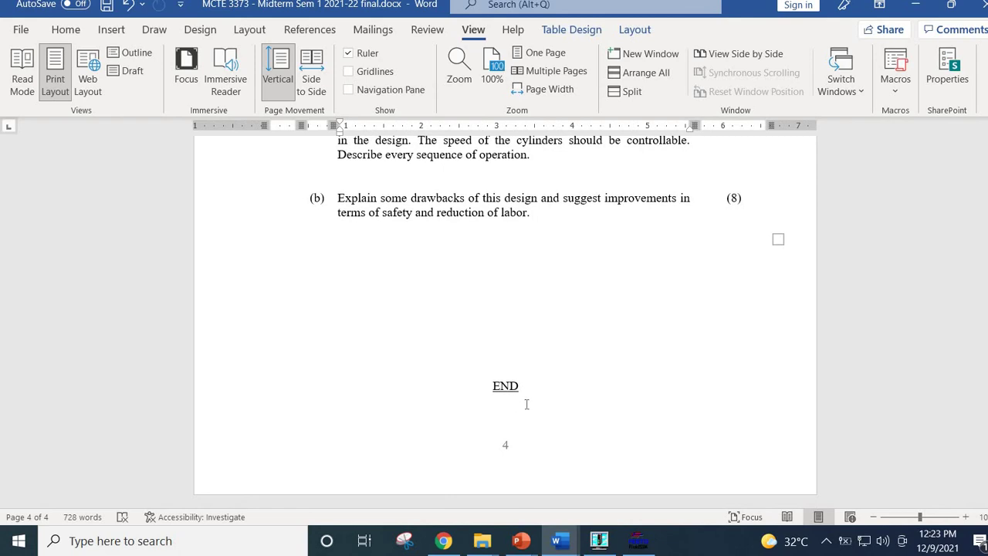
scroll(525, 403, up, 3)
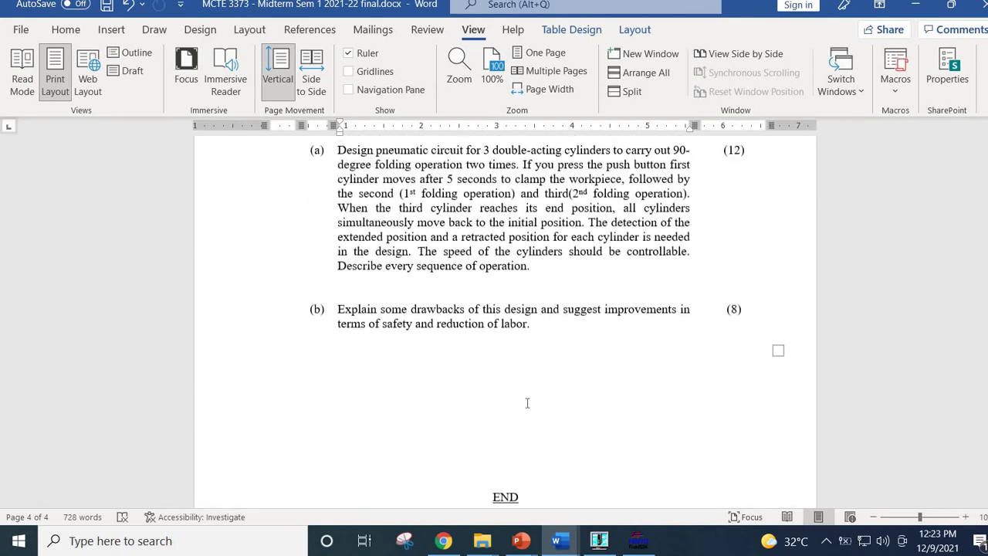
Return to the three-cylinder circuit in FluidSIM-P and actuate its pushbutton valve again in the running simulation.
click(917, 6)
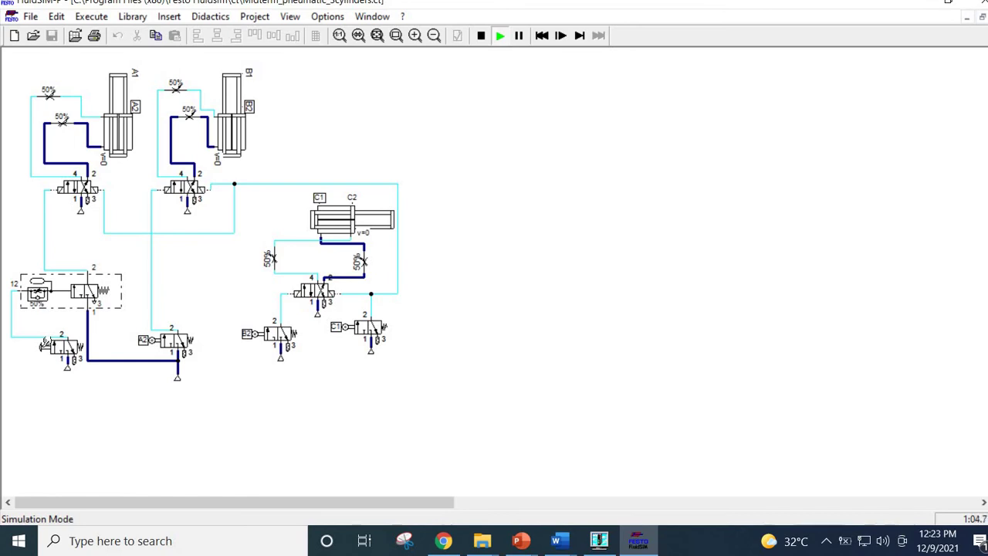
click(45, 342)
Open the improved circuit file Midterm_Pneumatic_single cylinder_improved.ct from the ct folder.
click(34, 36)
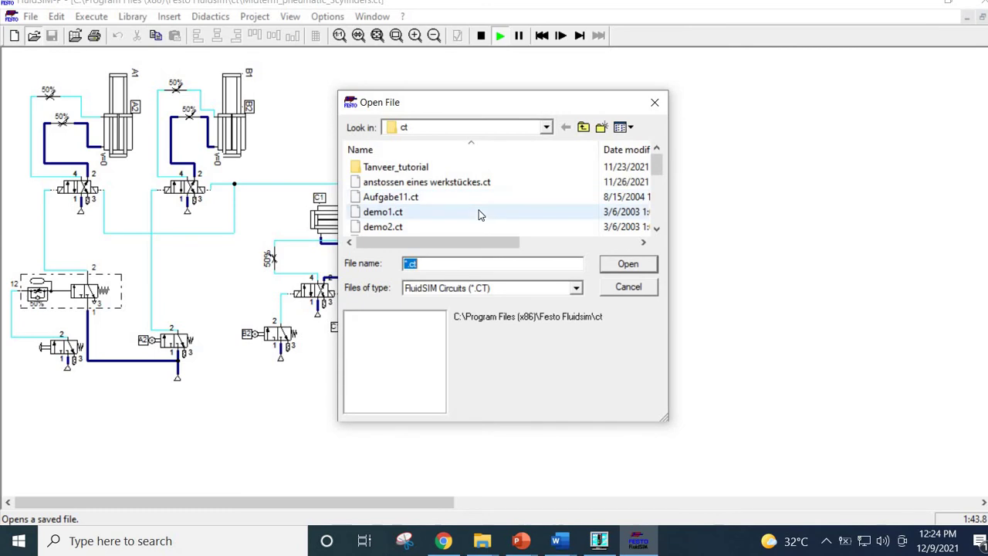
scroll(478, 214, down, 1)
scroll(479, 214, down, 3)
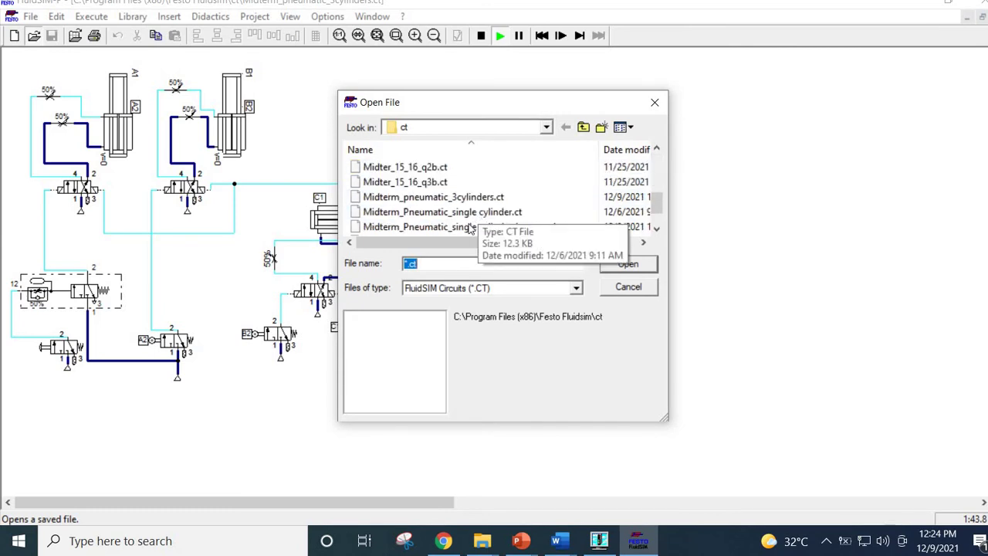
click(460, 227)
double_click(461, 228)
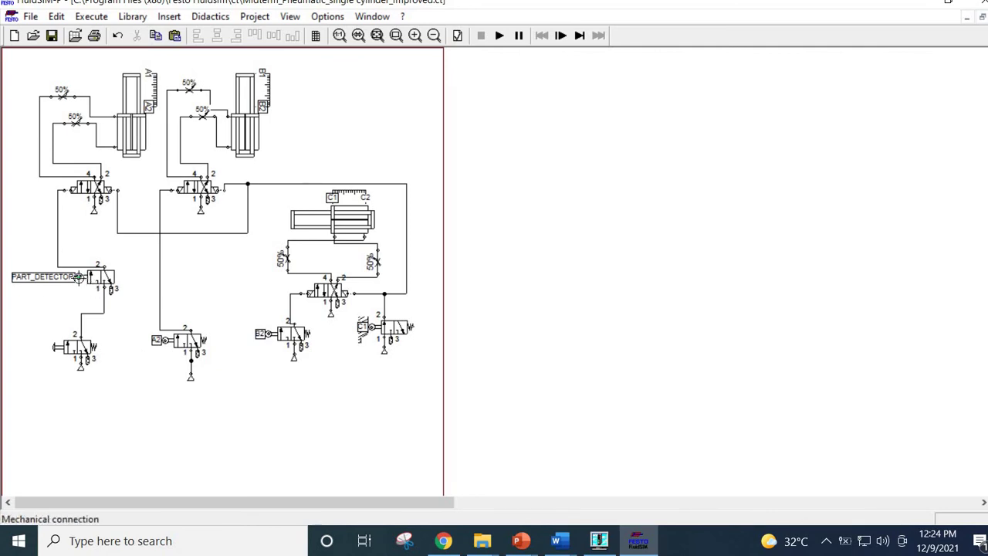
Simulate the improved circuit by actuating the PART_DETECTOR valve and then the pushbutton valve below it.
click(503, 36)
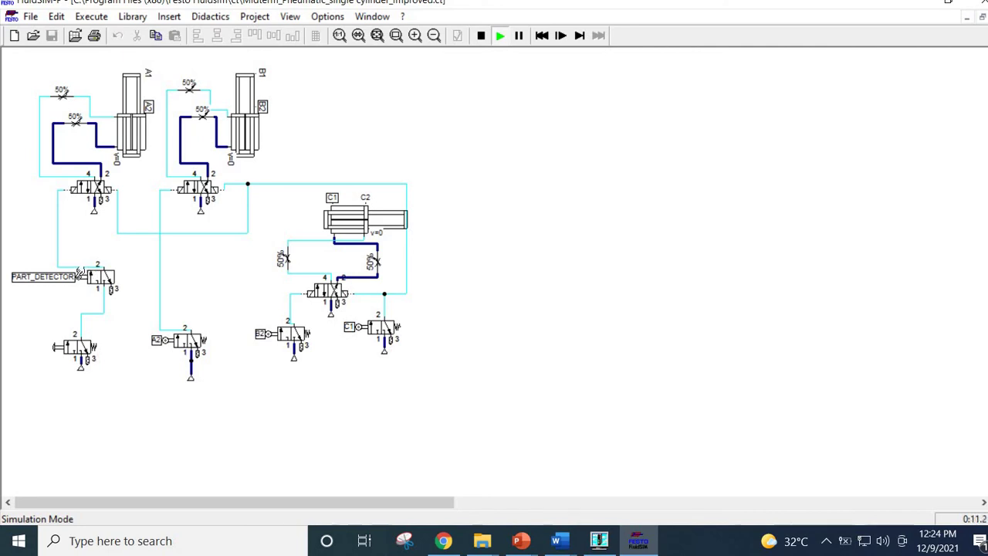
click(79, 272)
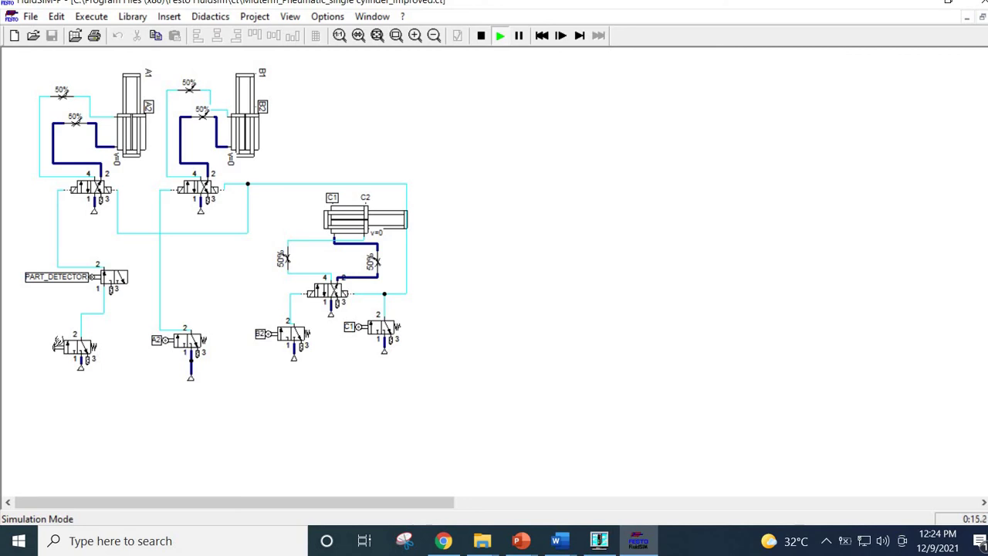
click(57, 343)
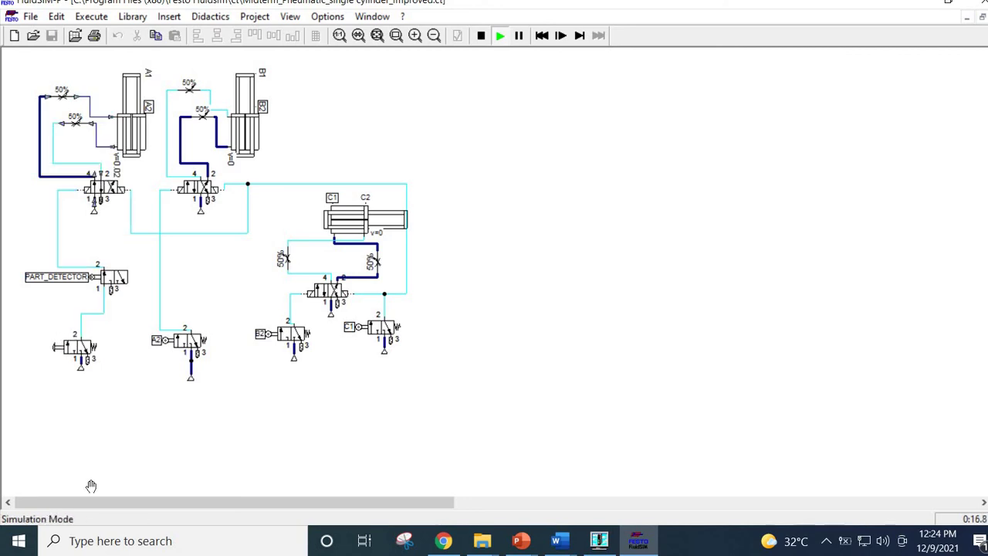